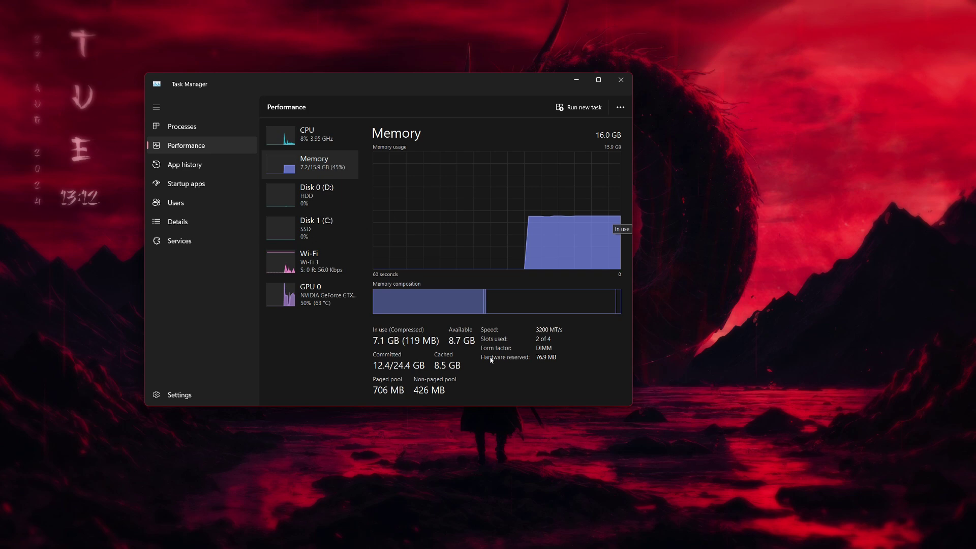
# - Open System Configuration from a Start search for msconfig and switch to its Boot page
pyautogui.click(403, 538)
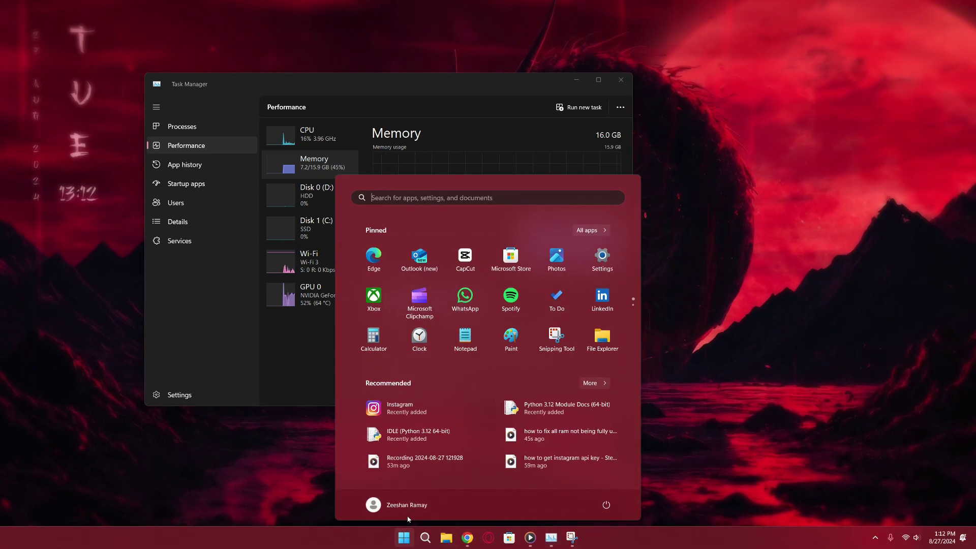
pyautogui.write('msconf')
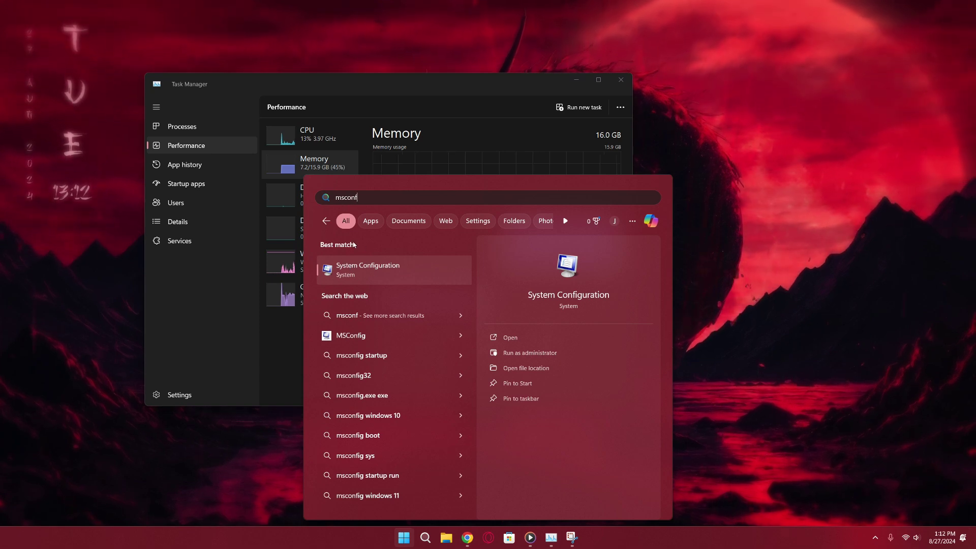
pyautogui.click(379, 273)
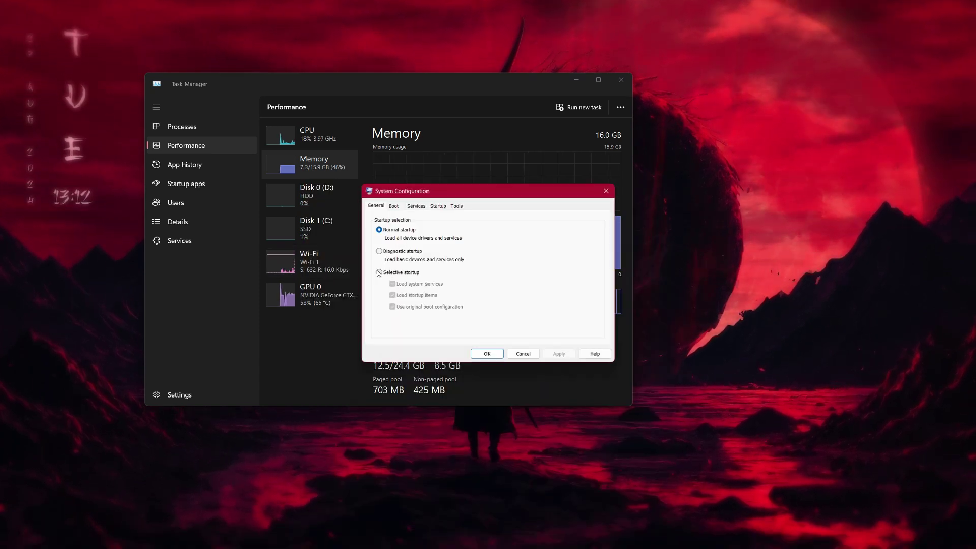
pyautogui.click(396, 205)
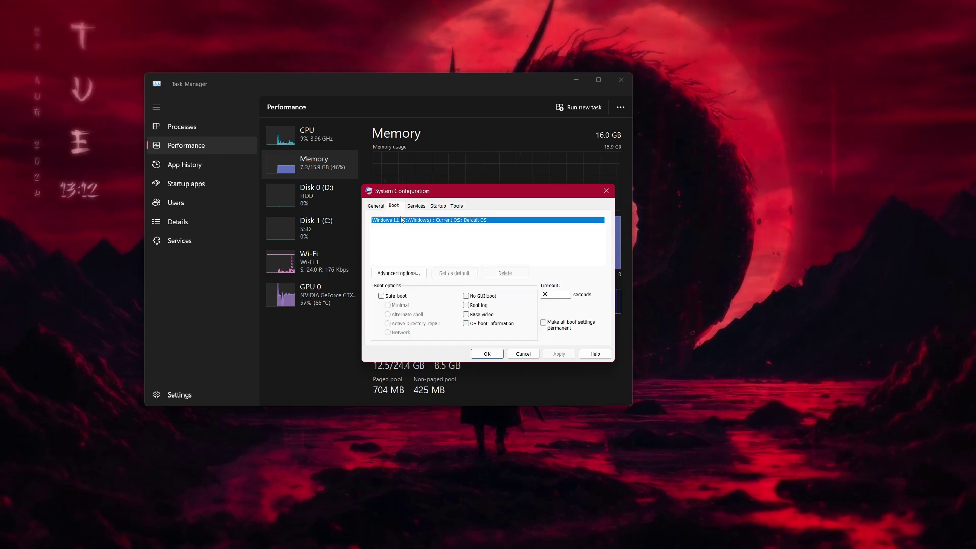
# - In the Windows 11 advanced boot options, limit processors to 12 and maximum memory to 16384 MB
pyautogui.click(402, 273)
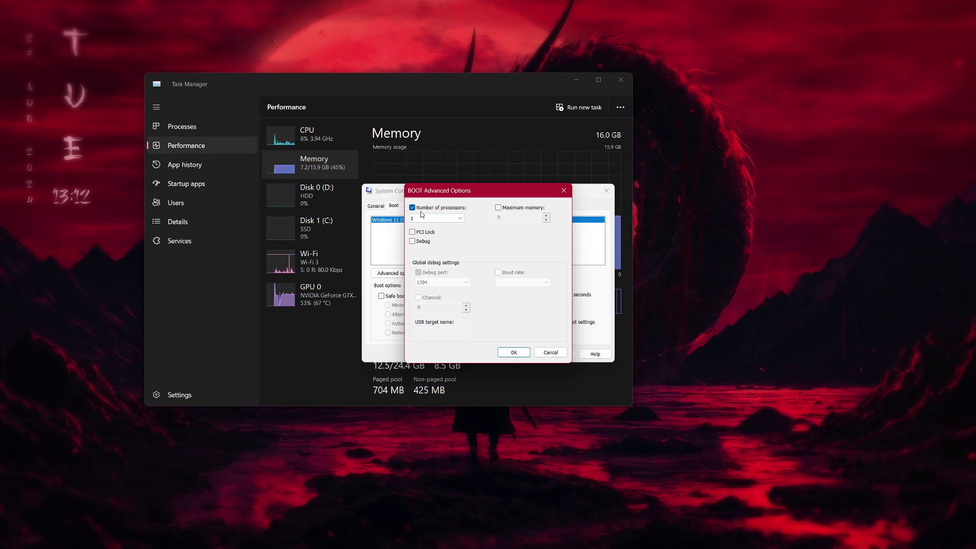
pyautogui.click(460, 219)
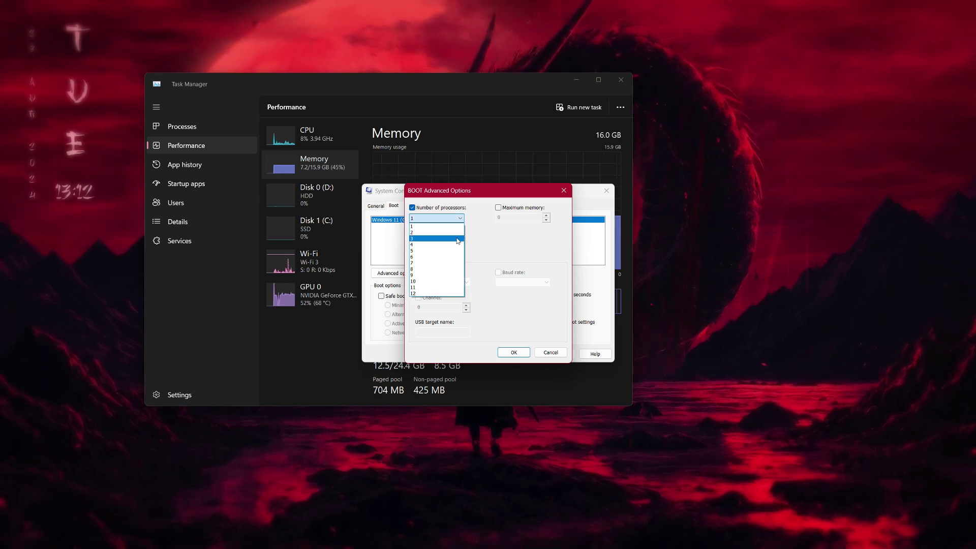
pyautogui.click(422, 294)
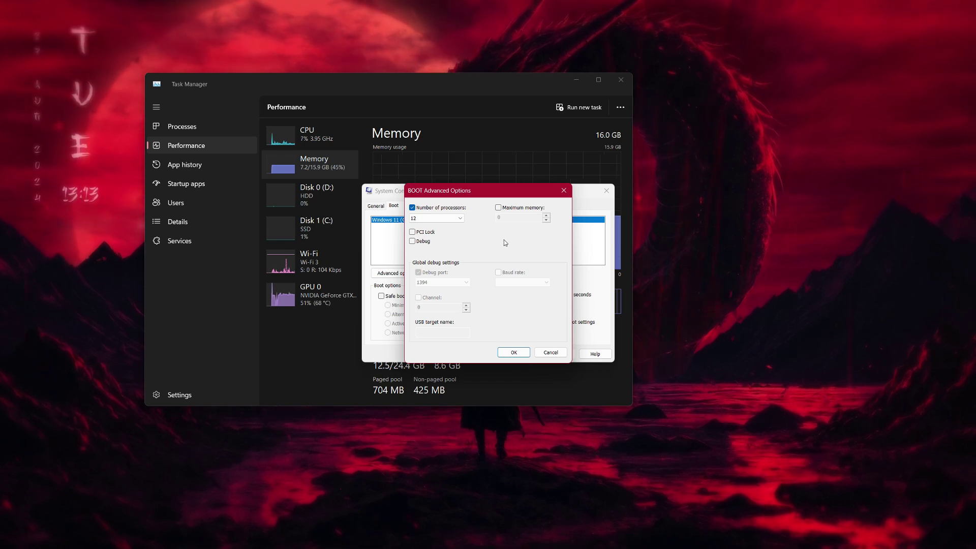
pyautogui.click(498, 207)
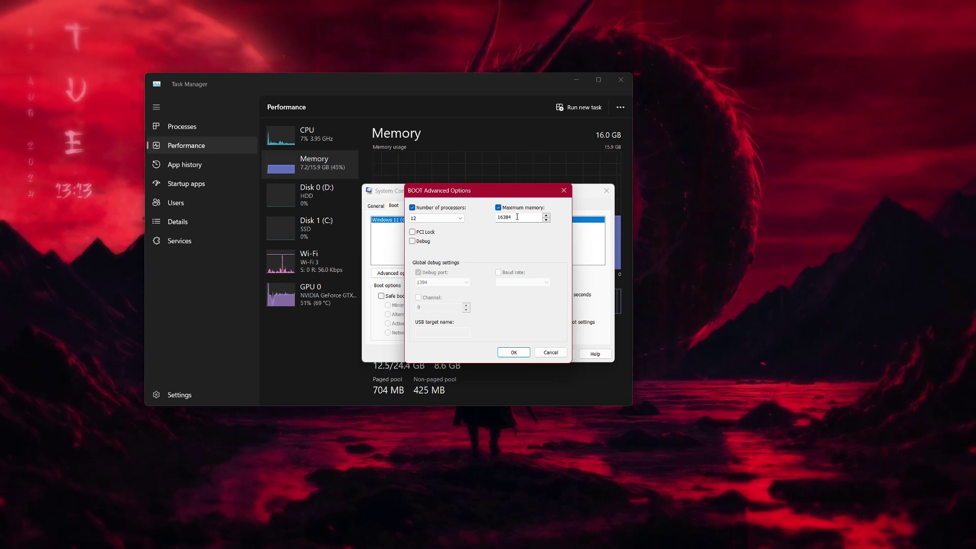
pyautogui.doubleClick(517, 217)
pyautogui.click(516, 217)
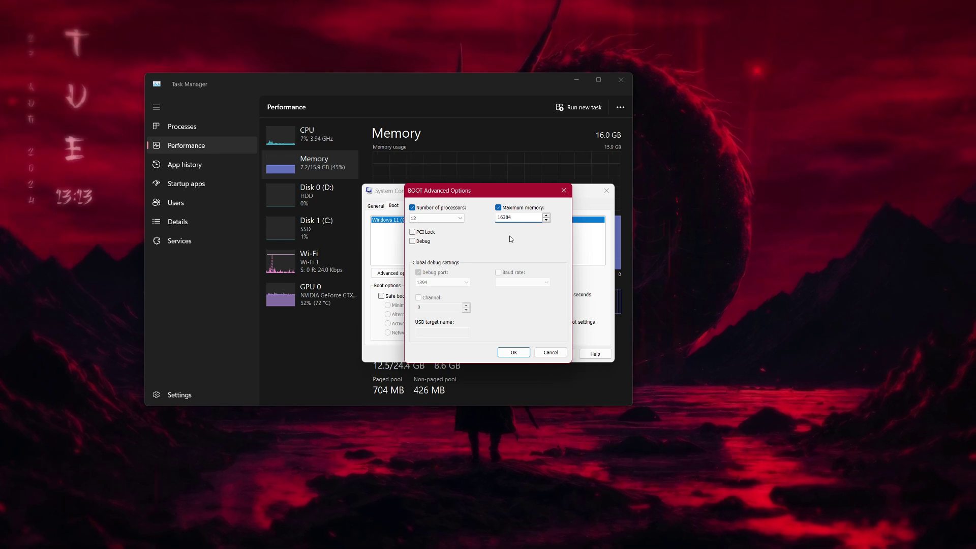
# - Accept the advanced boot options, apply and save the boot changes, and decline restarting now
pyautogui.click(513, 353)
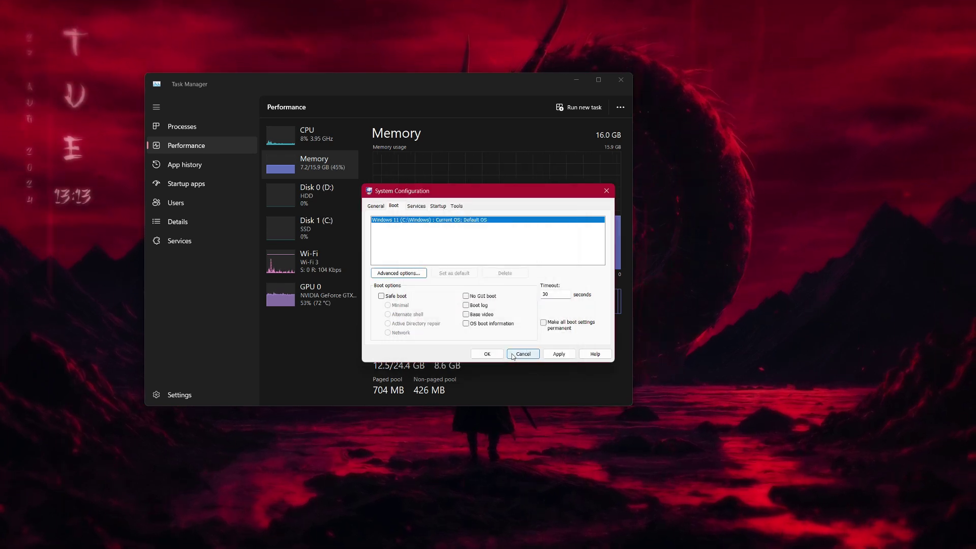
pyautogui.click(559, 355)
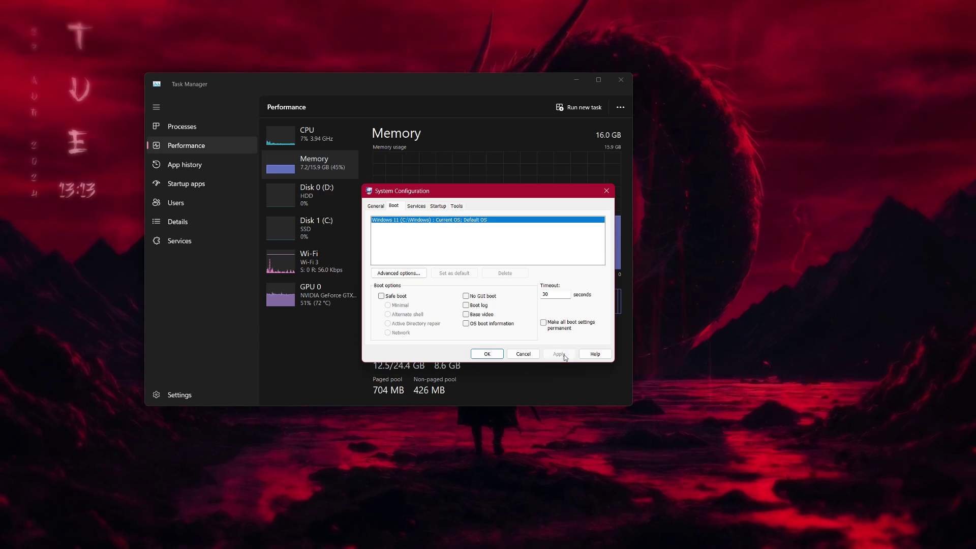
pyautogui.click(487, 354)
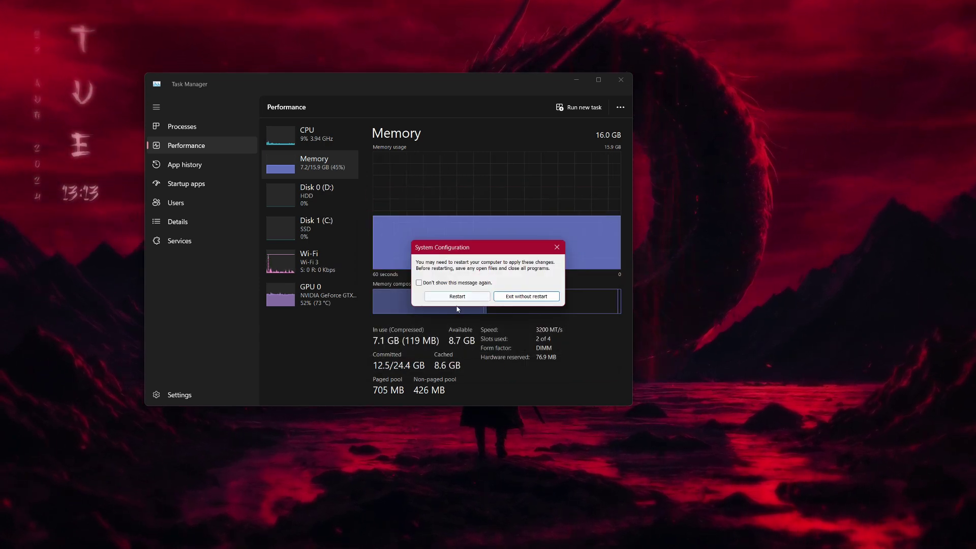
pyautogui.click(557, 248)
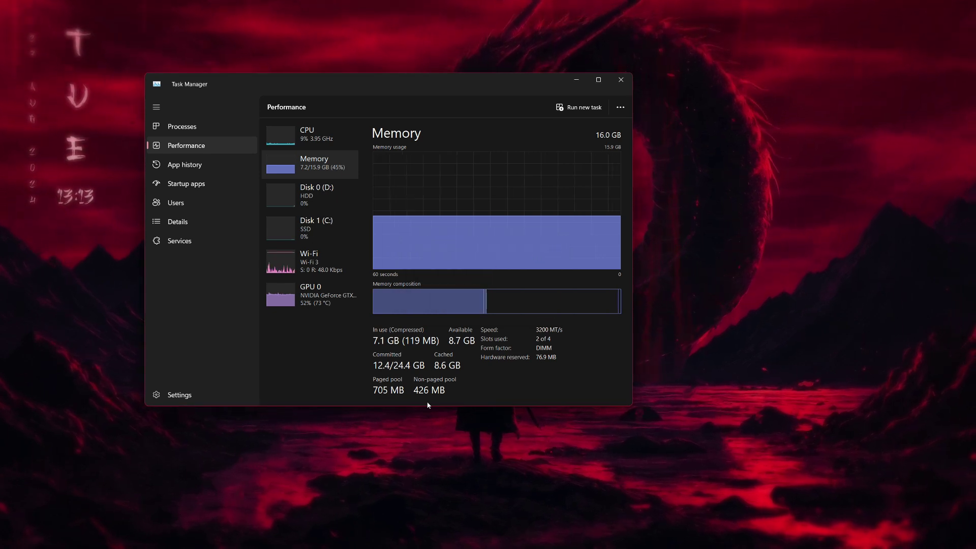
# - Open 'Adjust the appearance and performance of Windows' via a Start search for 'adjust' and center it
pyautogui.click(404, 537)
pyautogui.click(433, 198)
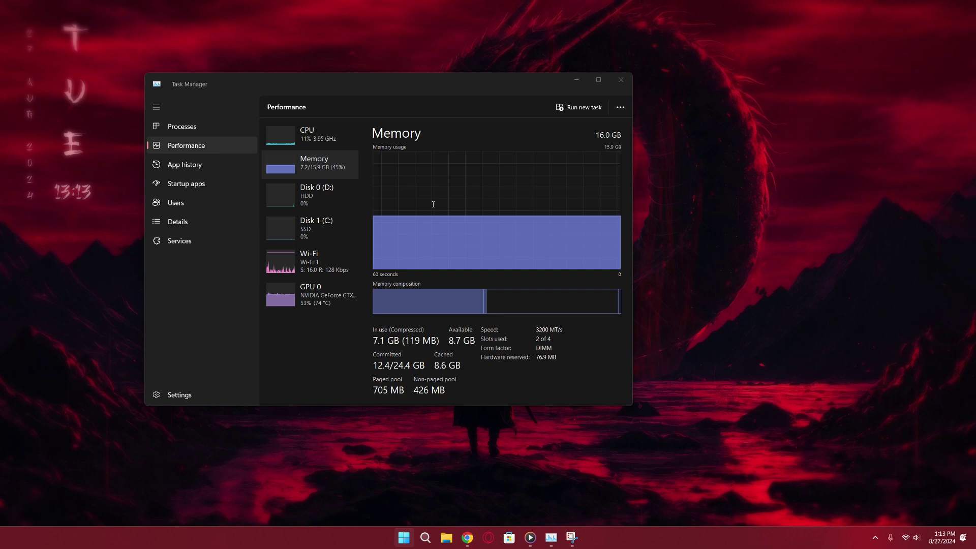
pyautogui.write('adjust')
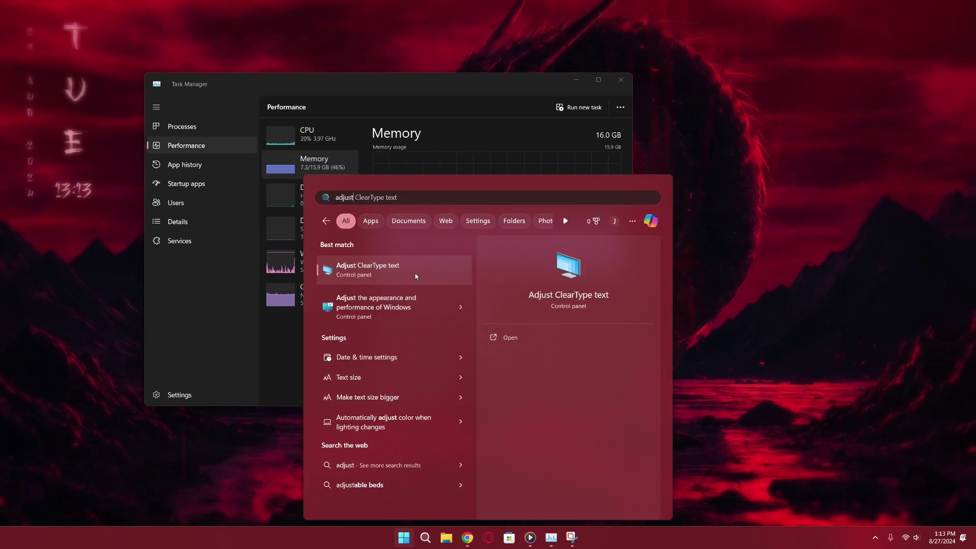
pyautogui.click(363, 309)
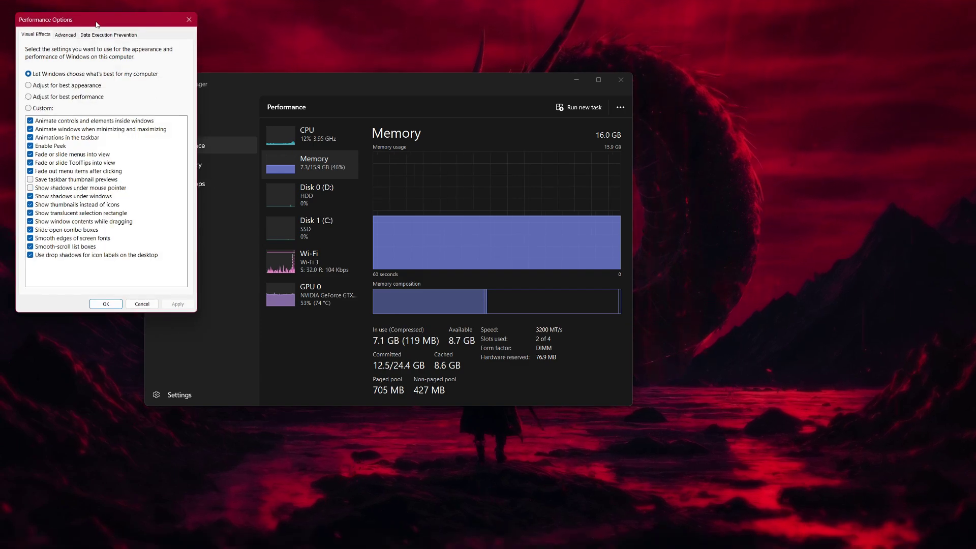
pyautogui.moveTo(86, 23); pyautogui.dragTo(498, 112)
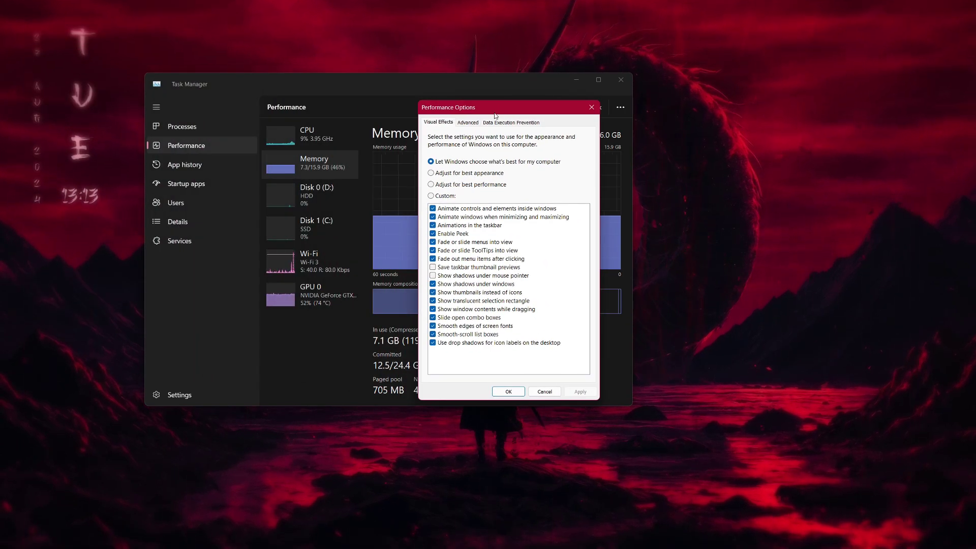
# - In Virtual Memory, leave 'Automatically manage paging file size for all drives' checked, confirm, and acknowledge the restart notice
pyautogui.click(467, 122)
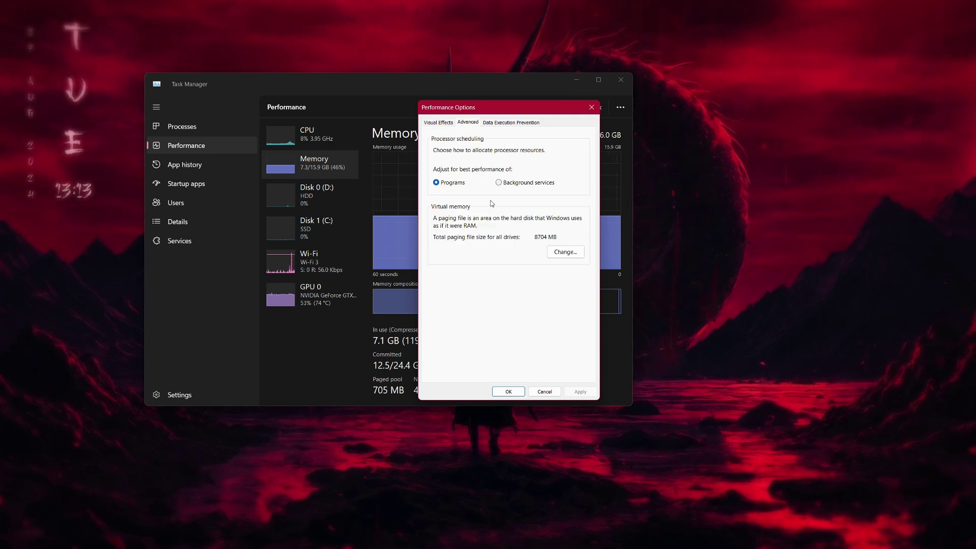
pyautogui.click(568, 256)
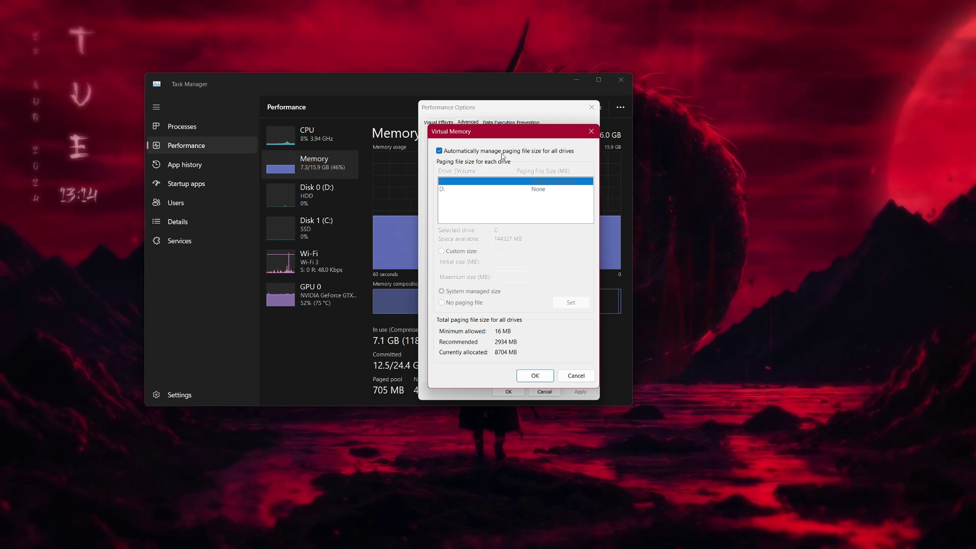
pyautogui.click(439, 151)
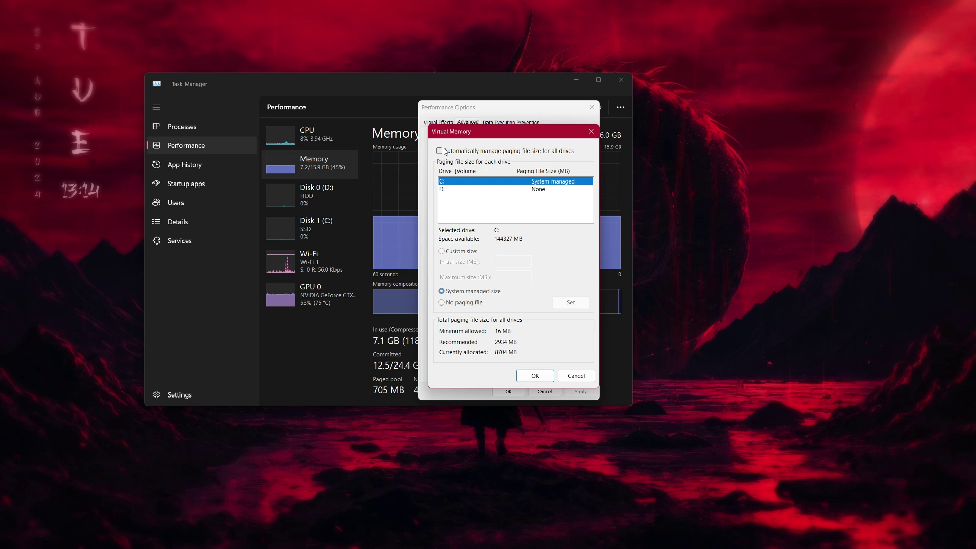
pyautogui.click(439, 151)
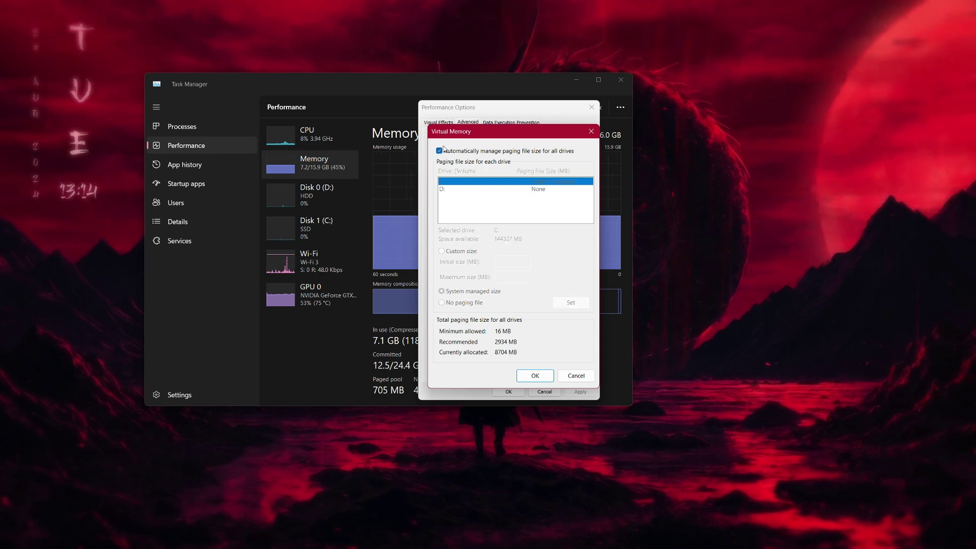
pyautogui.click(440, 150)
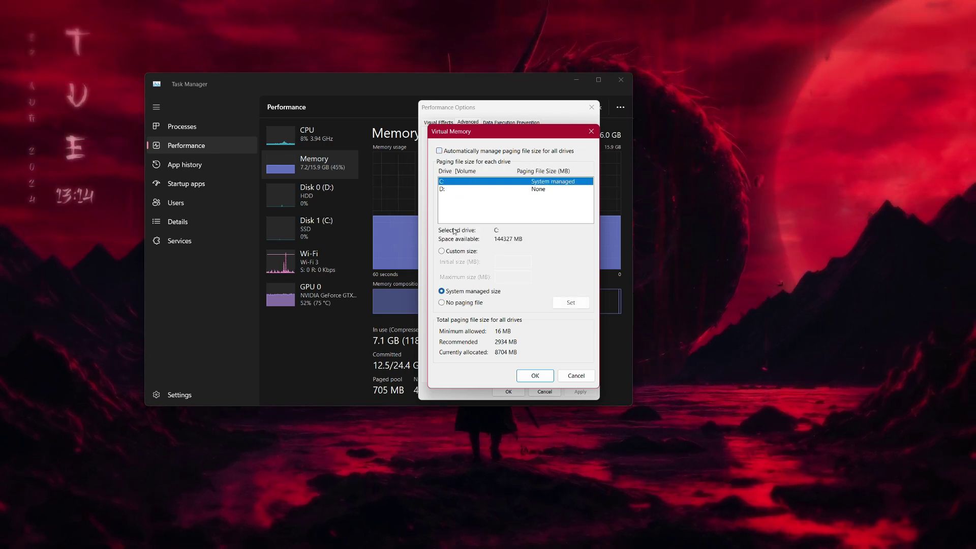
pyautogui.click(439, 151)
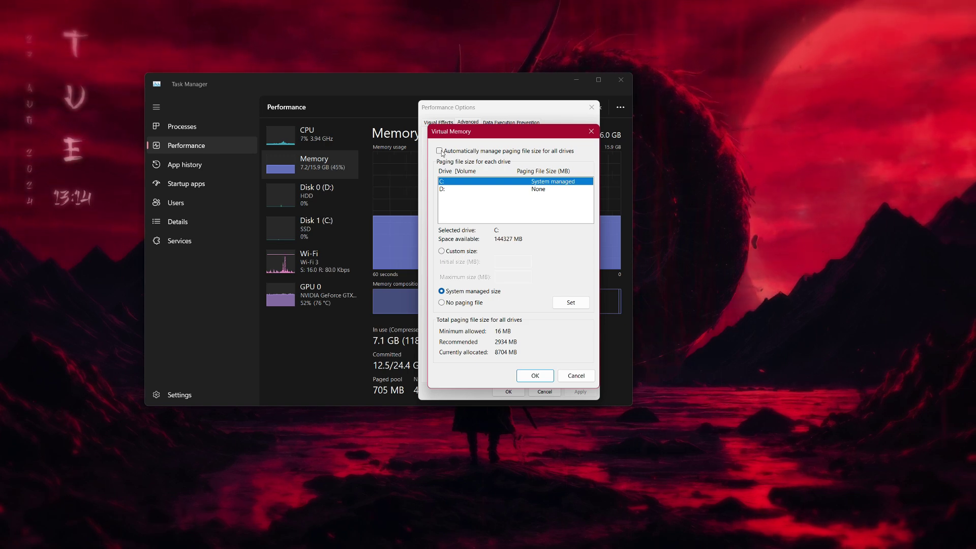
pyautogui.click(535, 376)
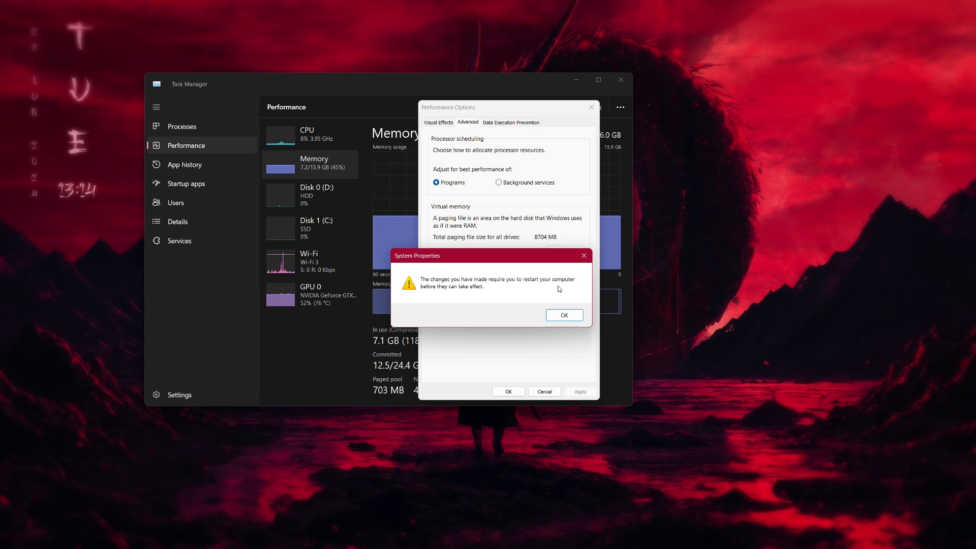
pyautogui.click(563, 315)
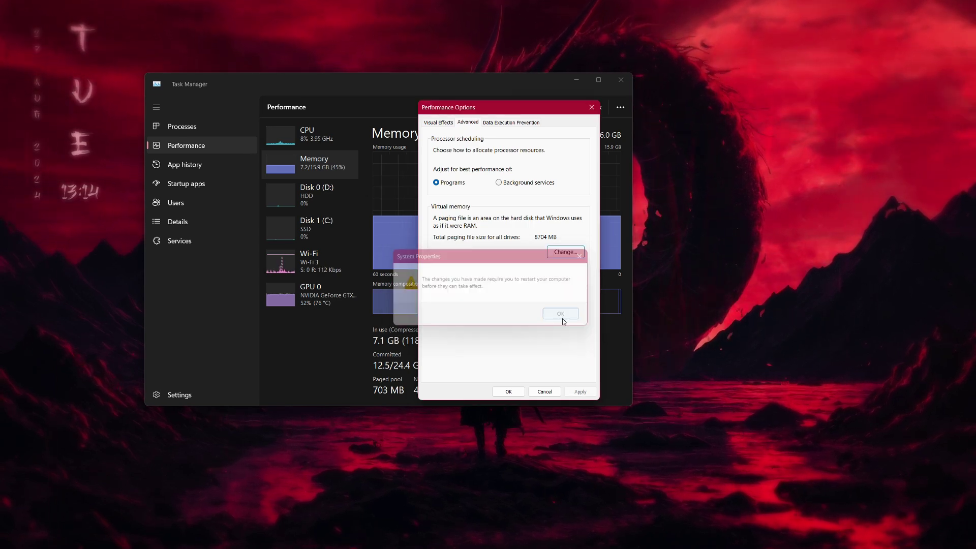
# - Close Performance Options and resize Task Manager larger to view its 16.0 GB Memory page
pyautogui.click(508, 391)
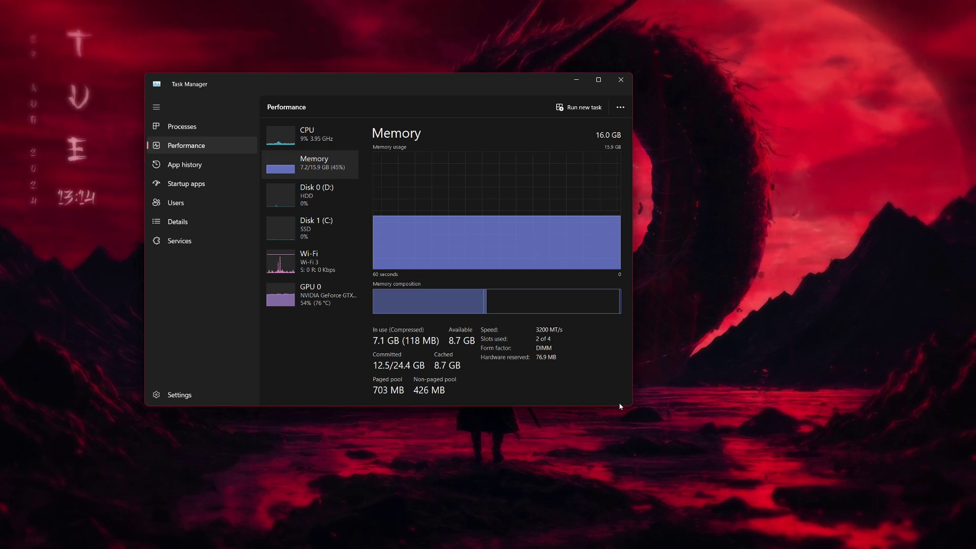
pyautogui.moveTo(627, 408); pyautogui.dragTo(719, 454)
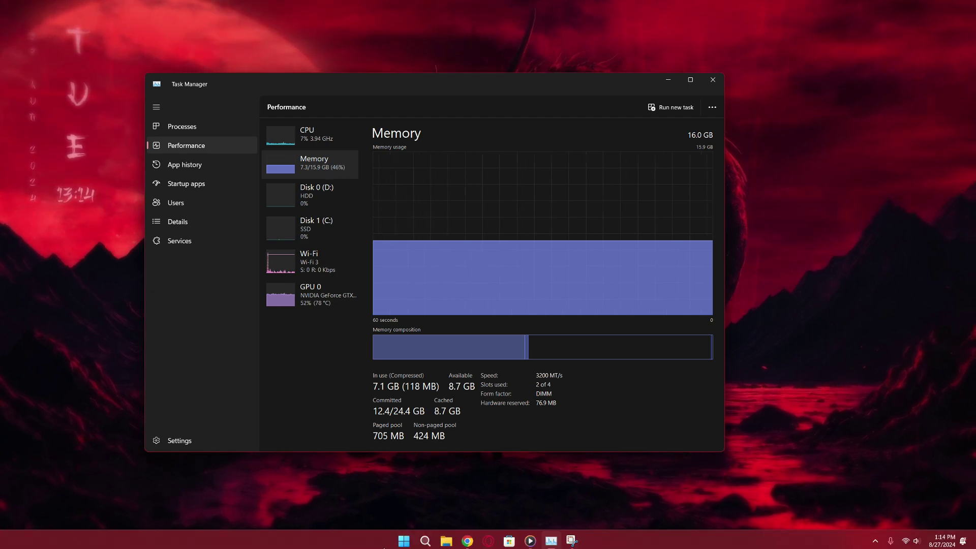
pyautogui.click(404, 539)
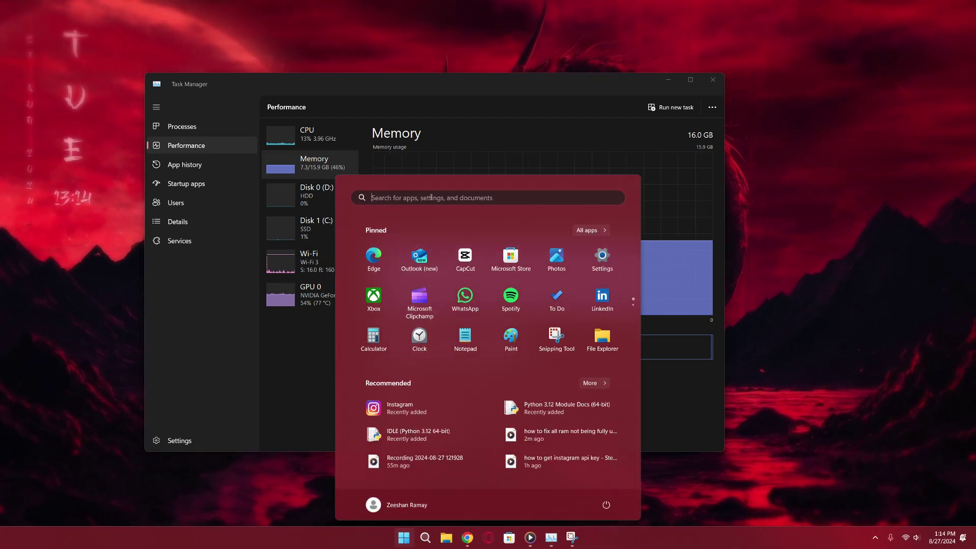
pyautogui.write('diag')
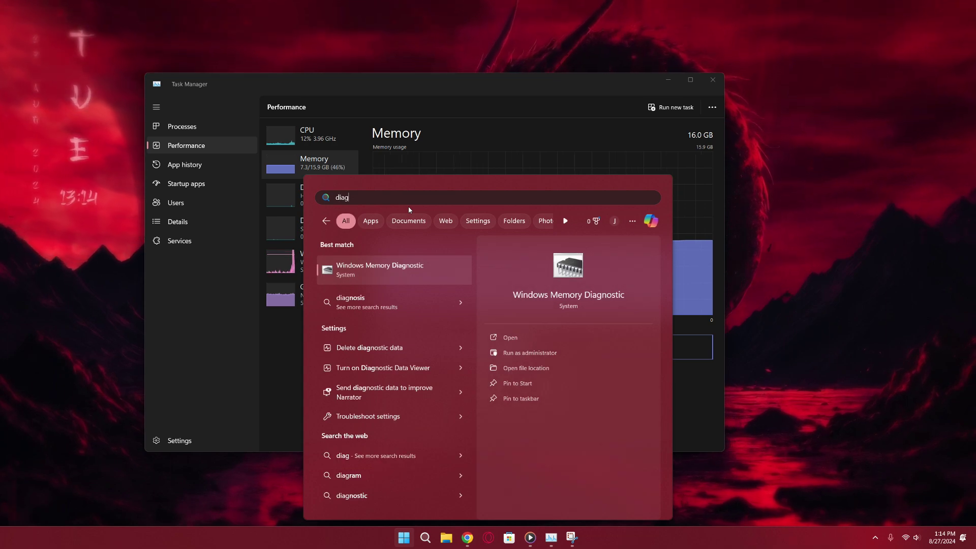
pyautogui.click(388, 272)
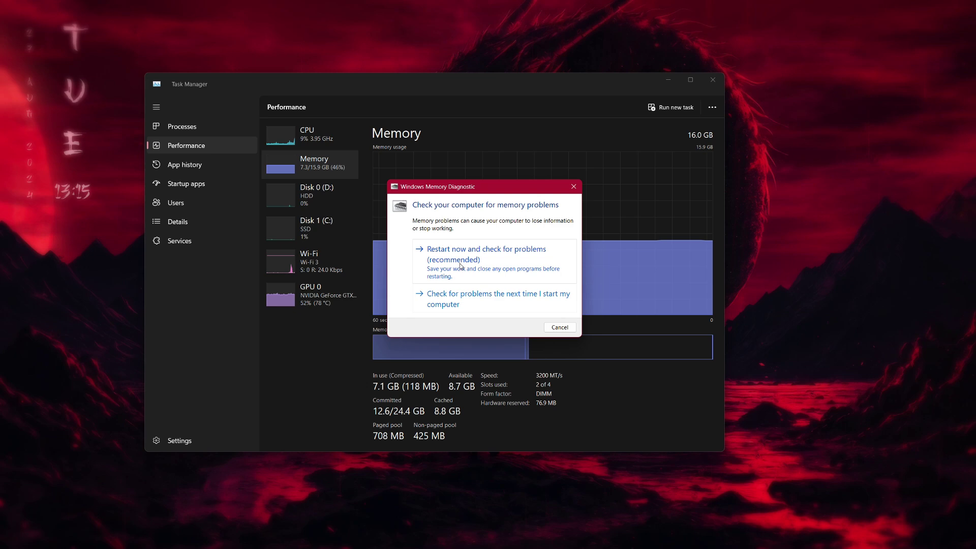
pyautogui.click(564, 329)
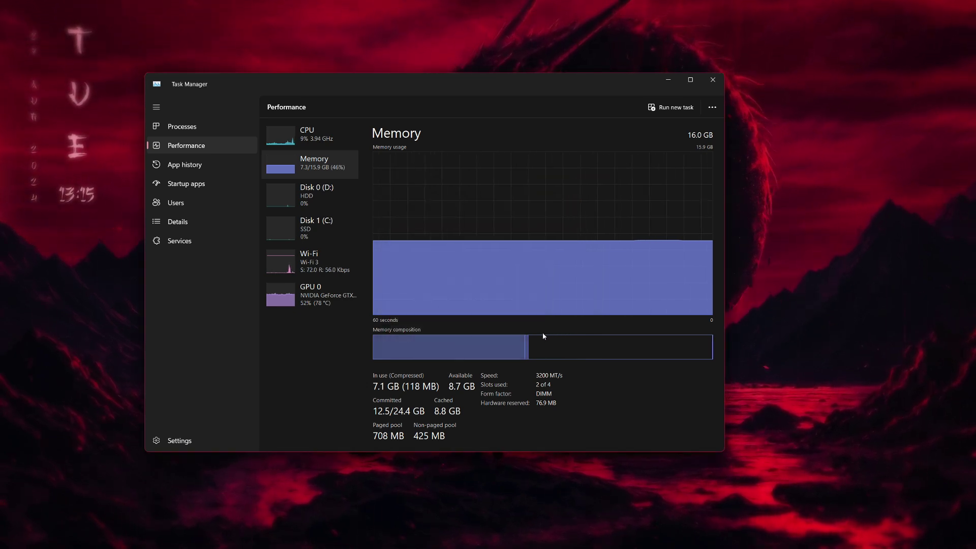